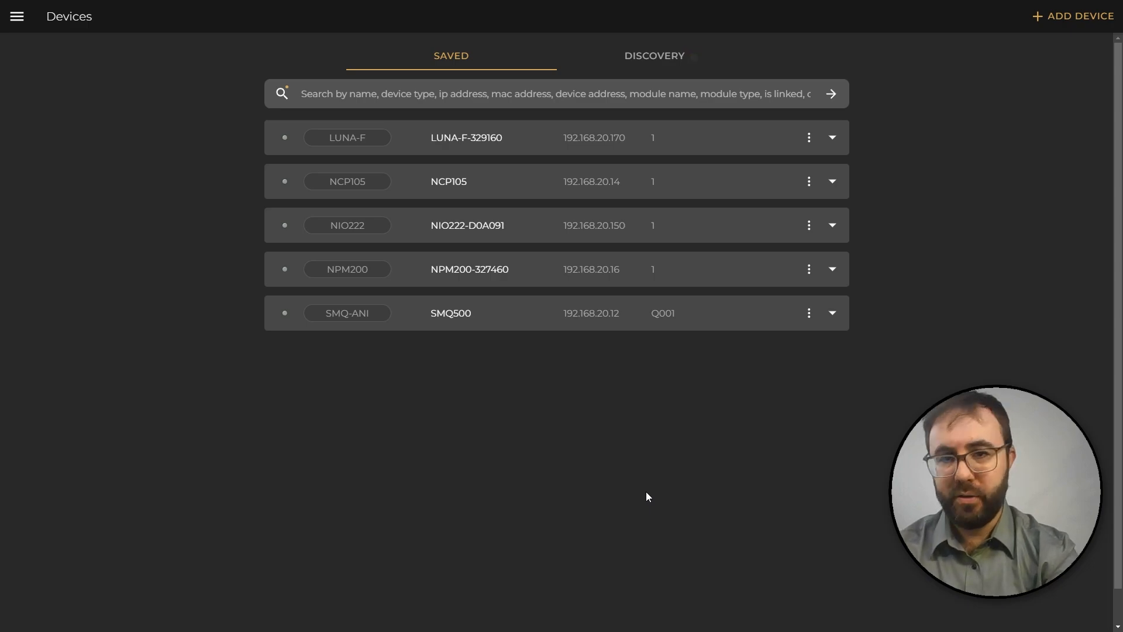
Open the saved LUNA-F-329160 device and switch to its settings overview.
click(542, 140)
click(1074, 18)
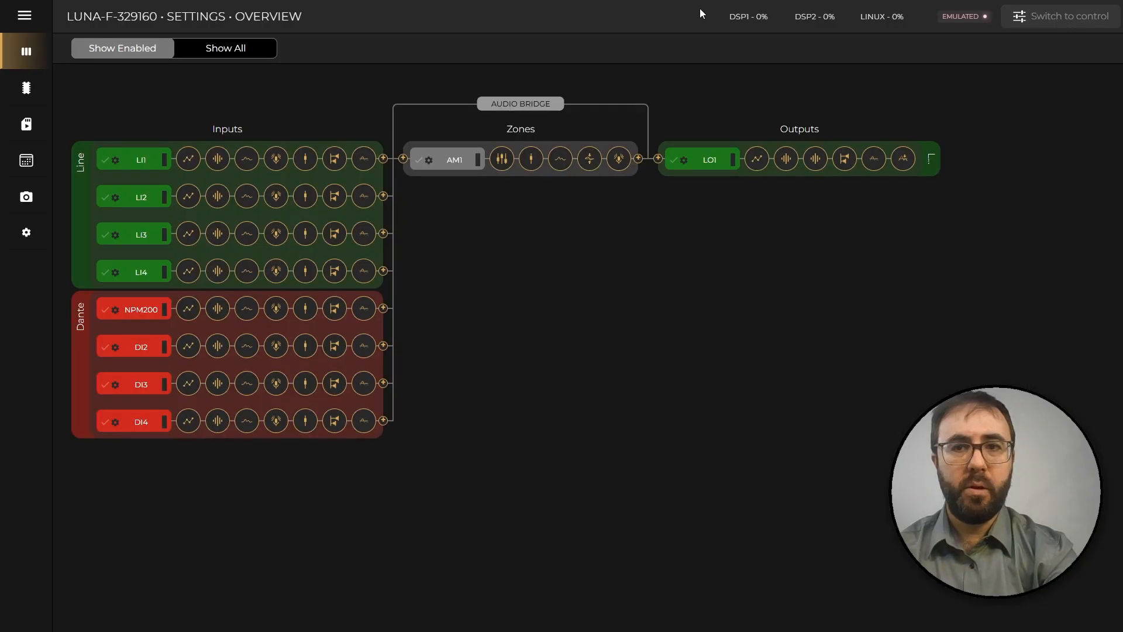
Show all inputs, zones and outputs of the device, look through them, and return to the enabled channels only.
click(251, 52)
scroll(108, 99, down, 15)
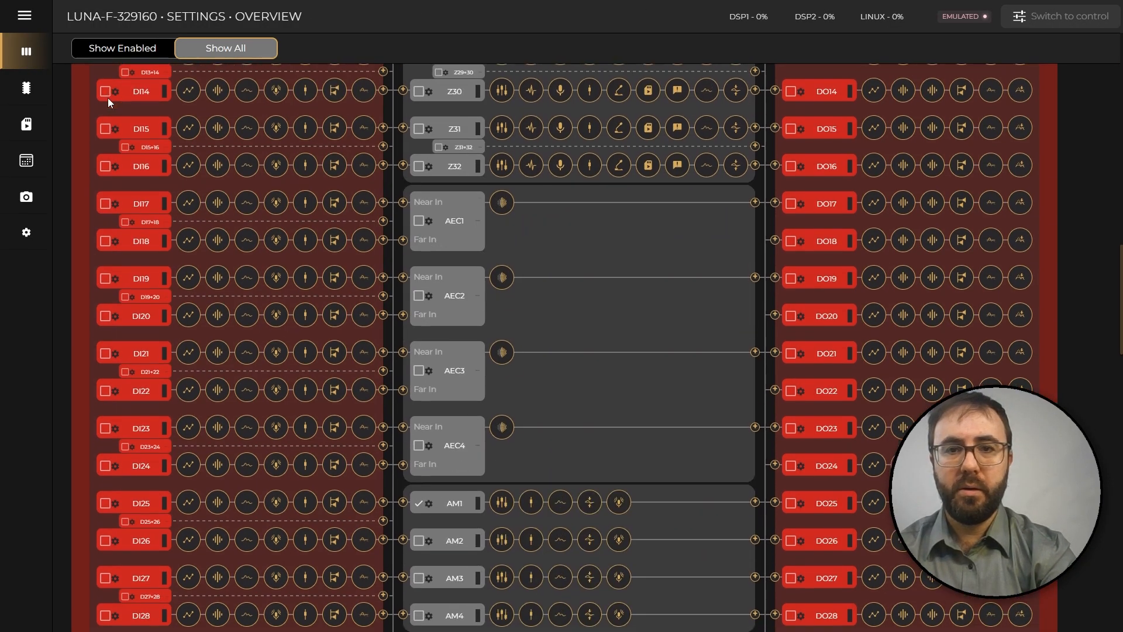
scroll(108, 97, down, 3)
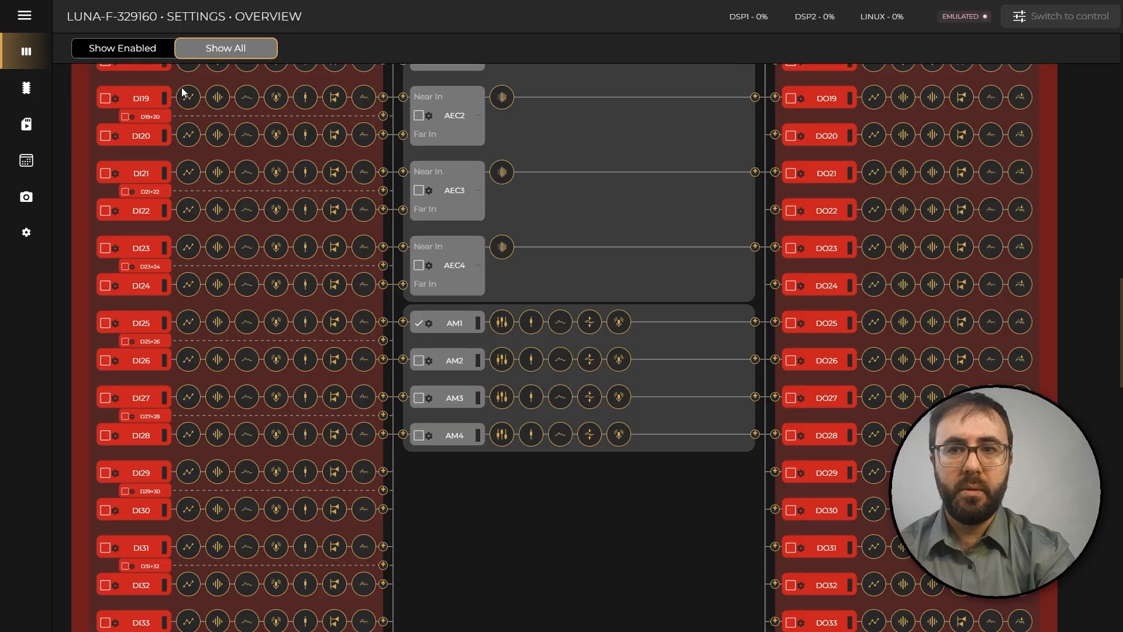
click(151, 54)
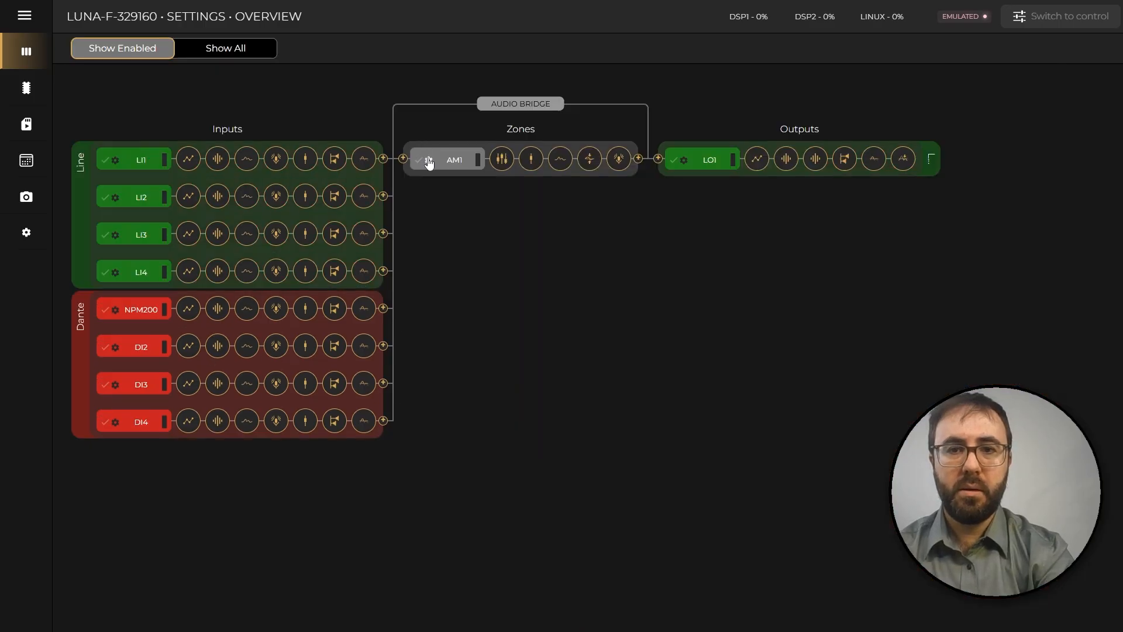
Open the settings of zone AM1, enter its Automixer block and check the available automixer types.
click(428, 160)
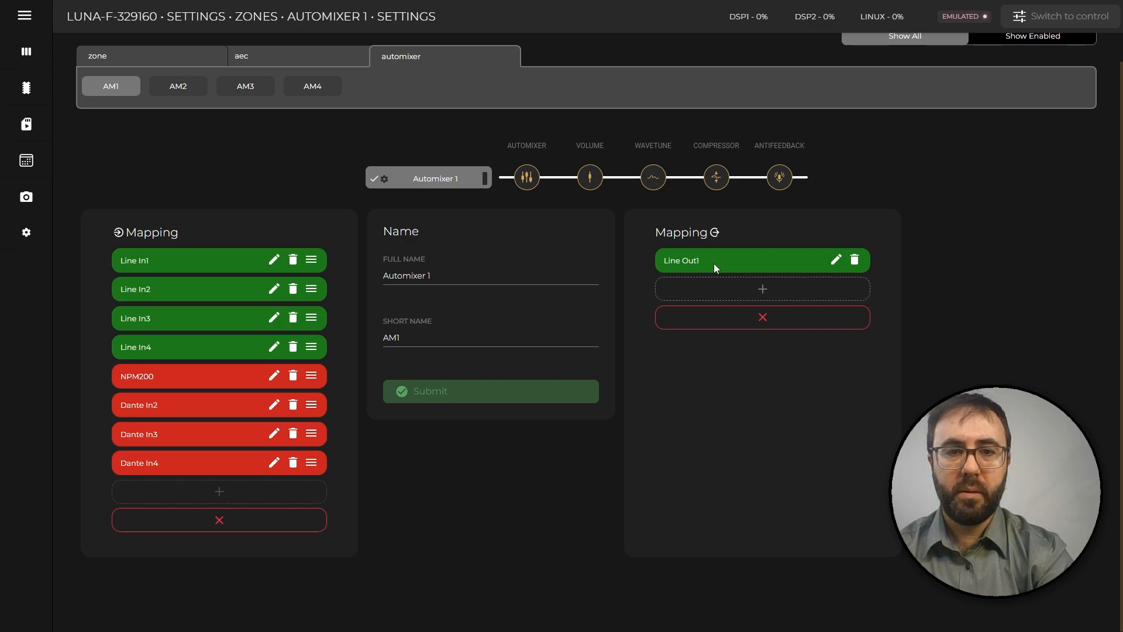
click(530, 179)
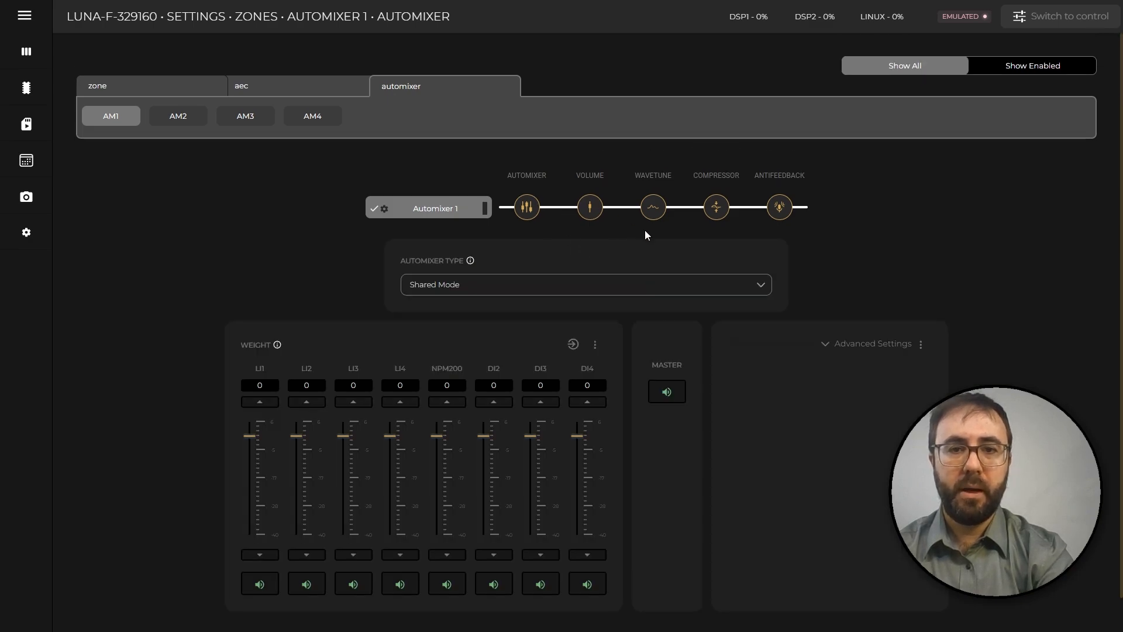
click(694, 289)
Look through the Volume, WaveTune, Compressor and AntiFeedback blocks of Automixer 1.
click(597, 210)
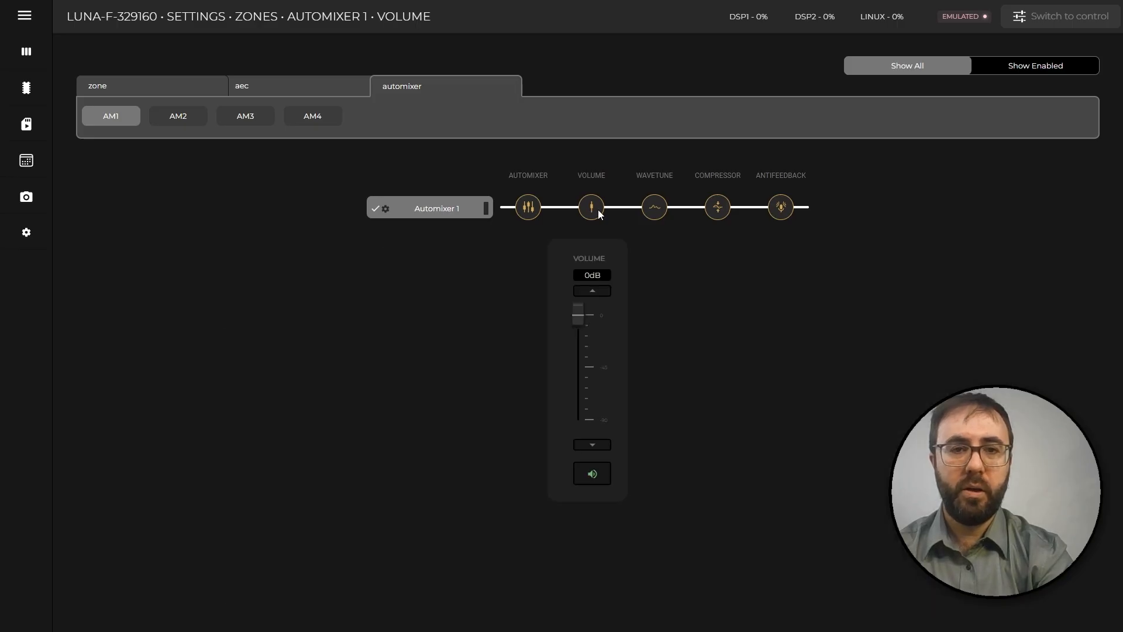
click(653, 210)
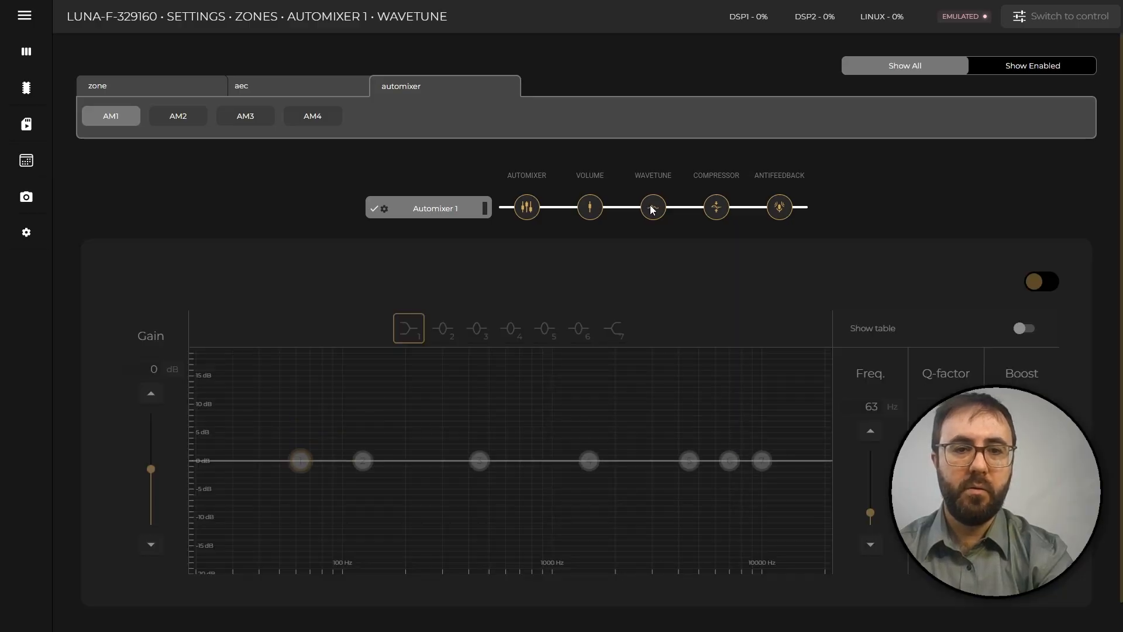
click(716, 208)
click(782, 210)
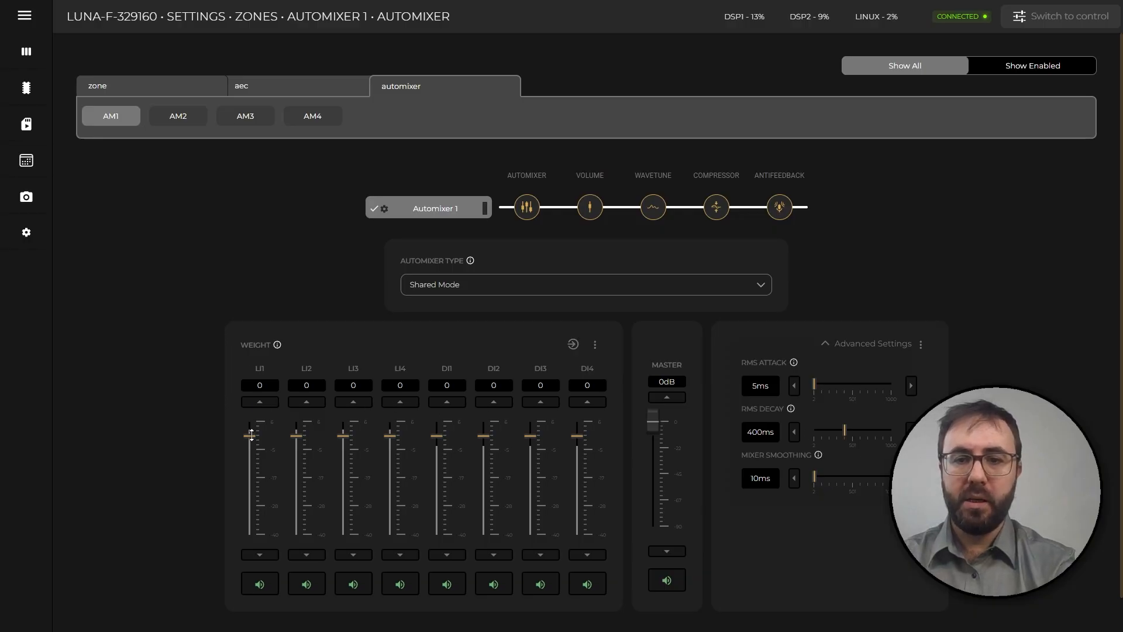
Set the automixer weights to -10 for LI1, -6 for LI2, -15 for LI3 and -4 for LI4.
drag(250, 435, 296, 450)
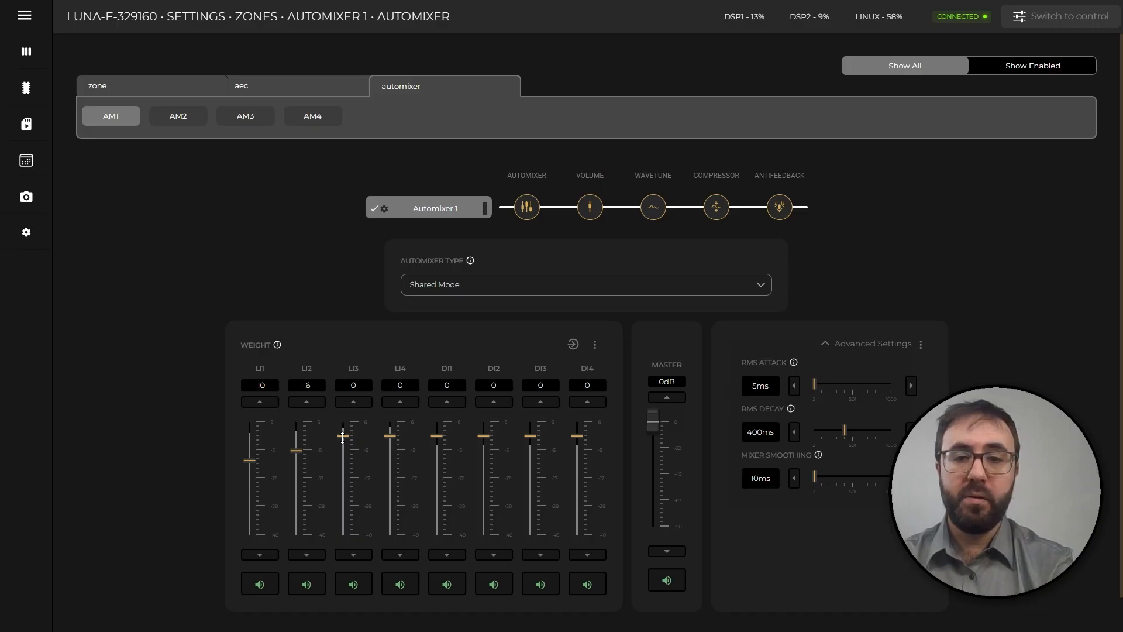
drag(343, 436, 343, 473)
drag(390, 436, 391, 448)
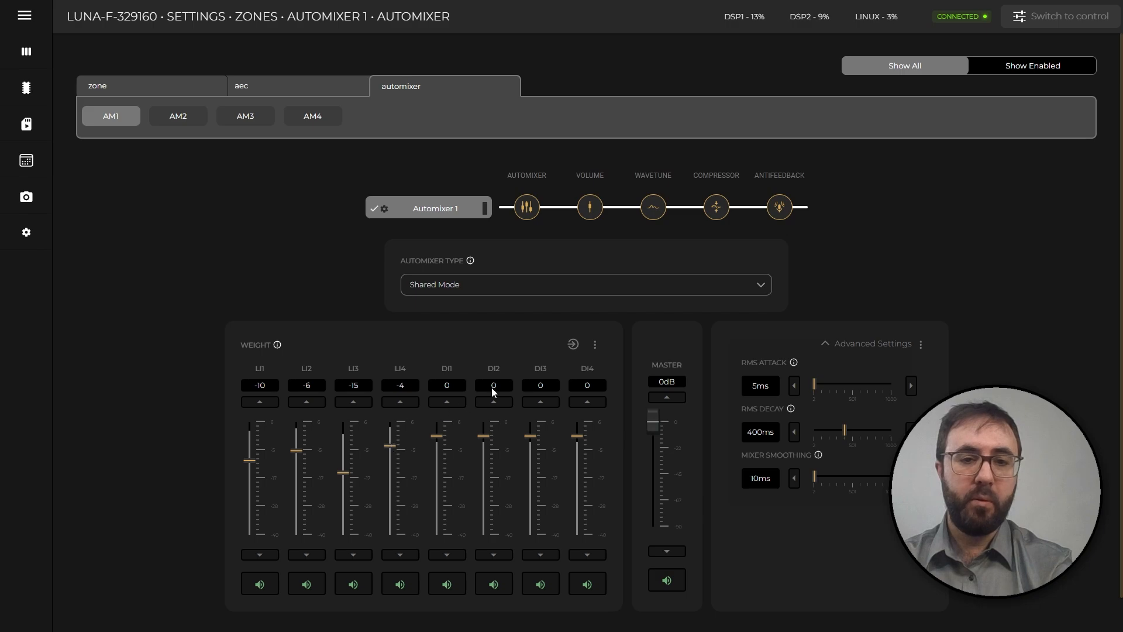
Reset the weights of all automixer channels to default.
click(595, 345)
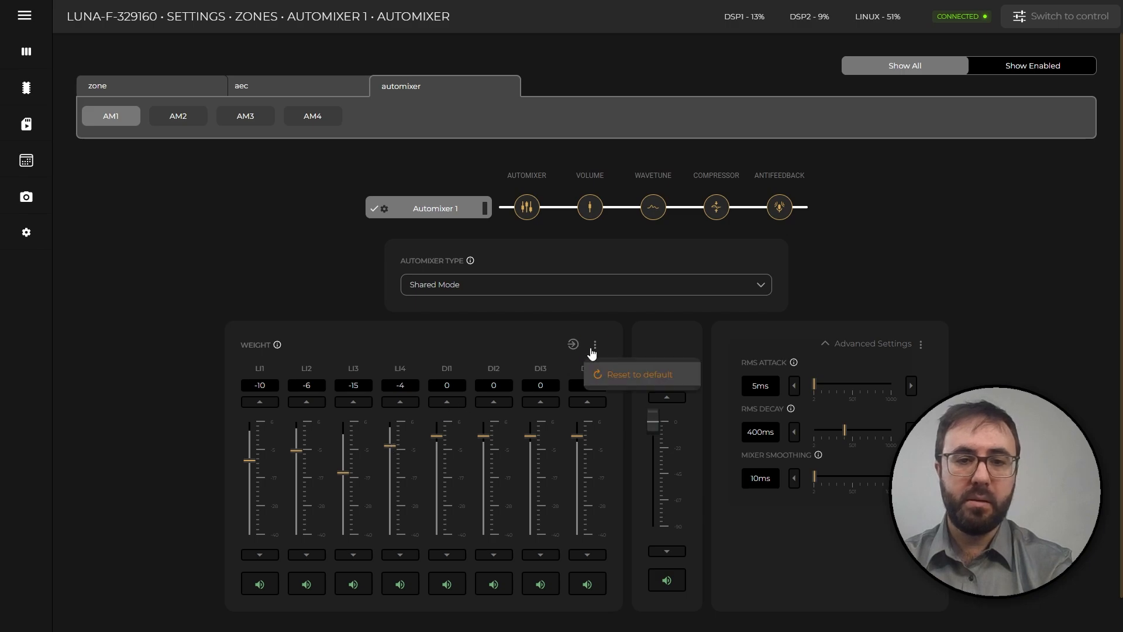
click(613, 376)
click(609, 383)
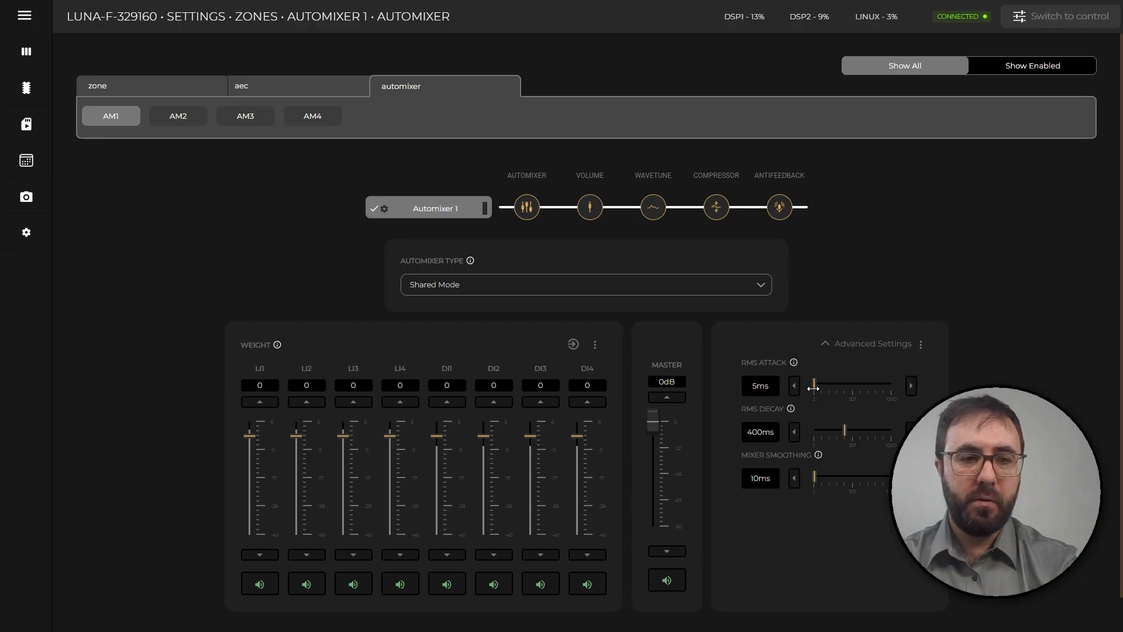
Set the shared mode's RMS attack to 353 ms, RMS decay to 226 ms and mixer smoothing to 365 ms.
drag(814, 387, 843, 387)
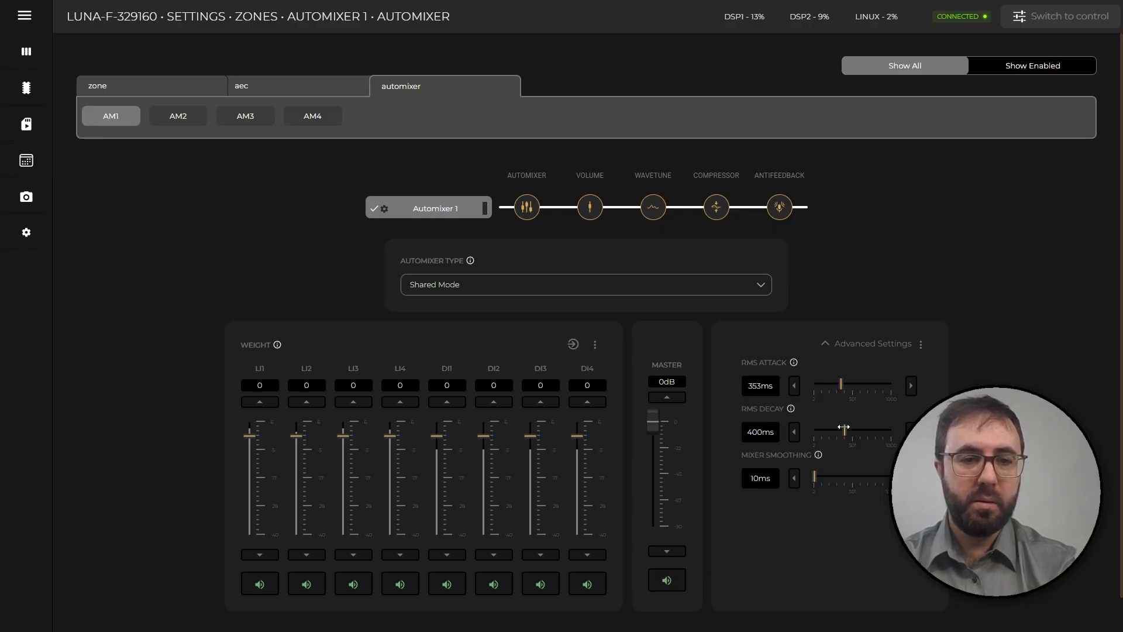
drag(845, 430, 831, 430)
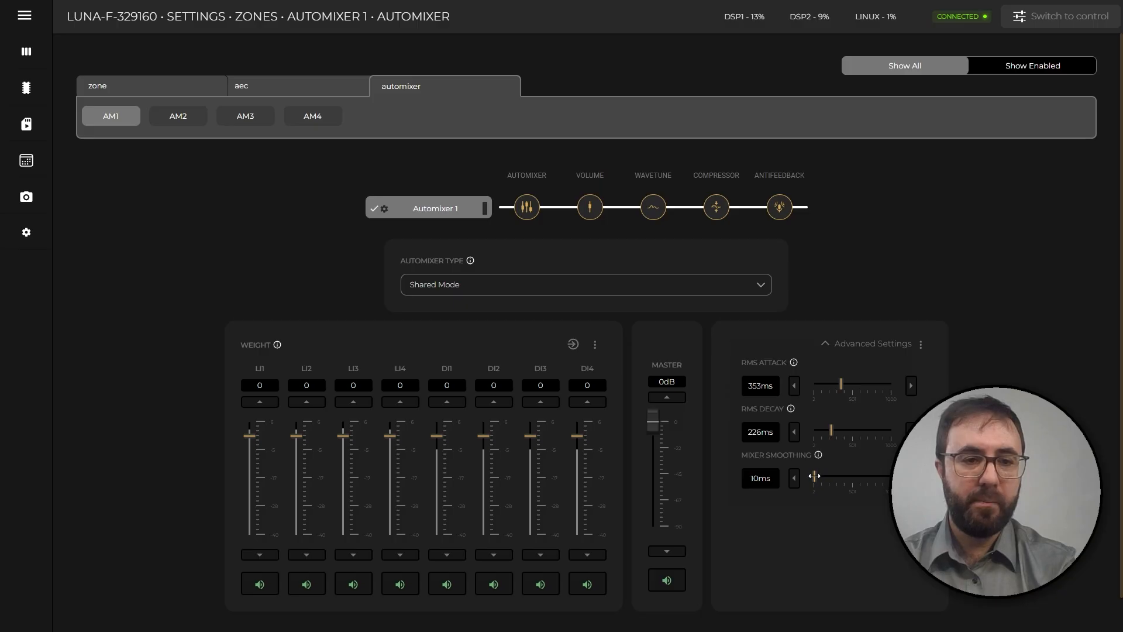
drag(814, 476, 842, 476)
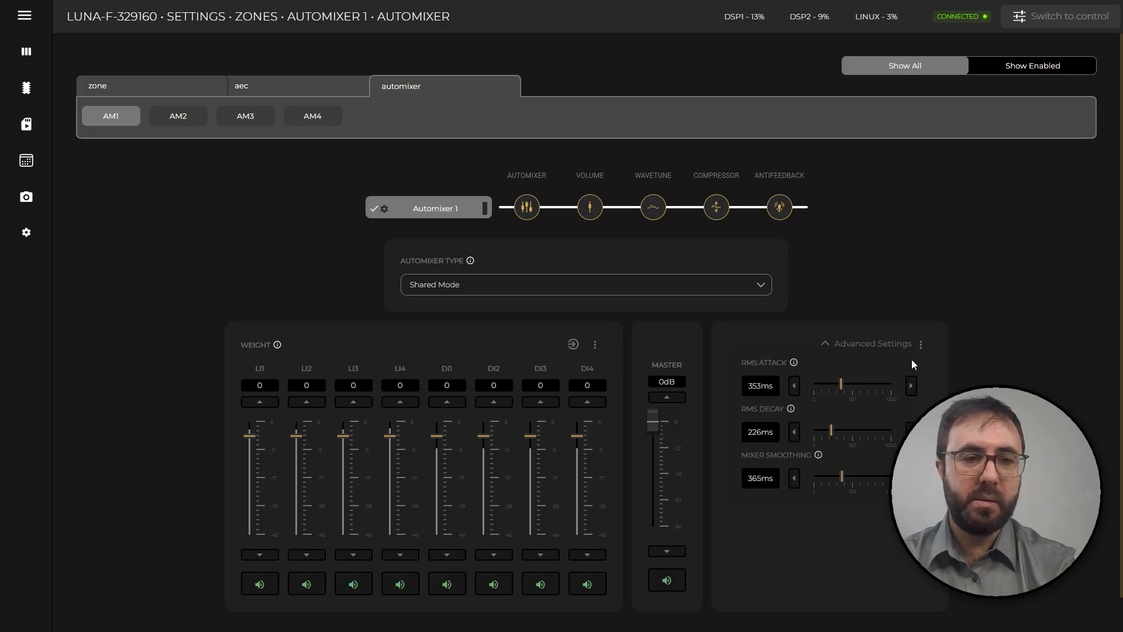
Reset the shared mode's advanced settings to default.
click(921, 348)
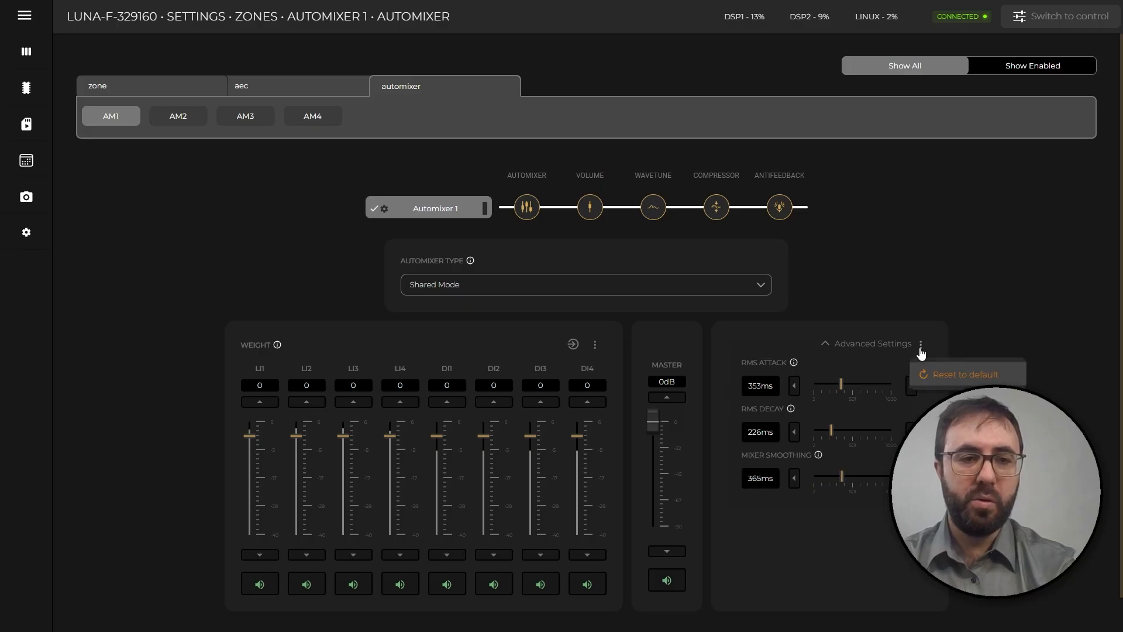
click(940, 374)
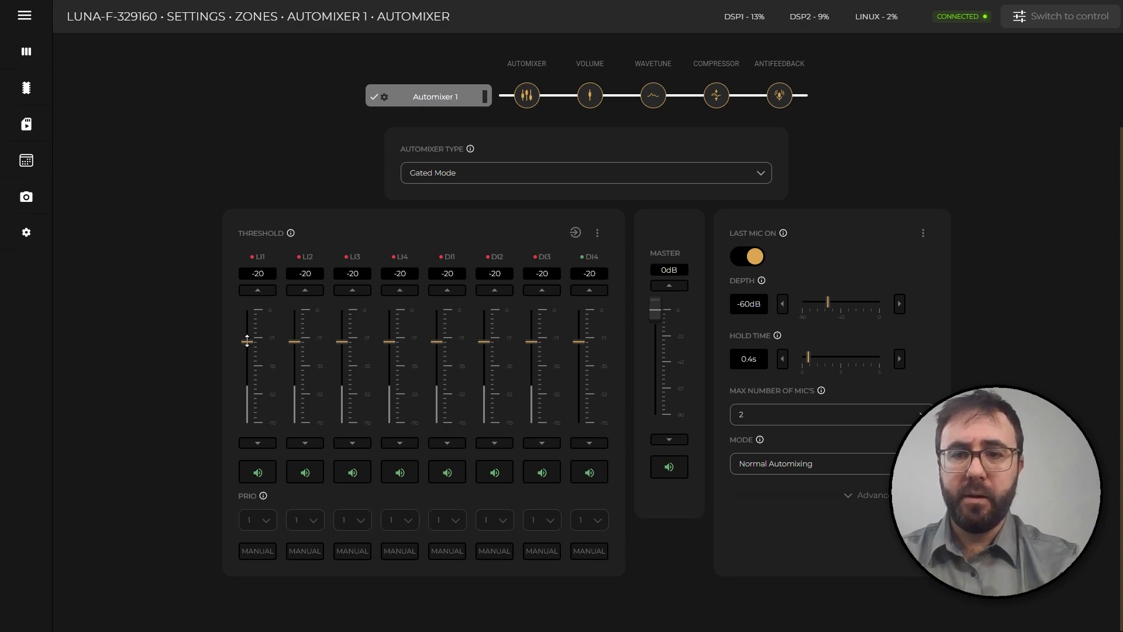
Set the gated mode thresholds to -35 for LI1, -16 for LI2, -35 for LI3 and -8 for LI4.
drag(246, 350, 391, 322)
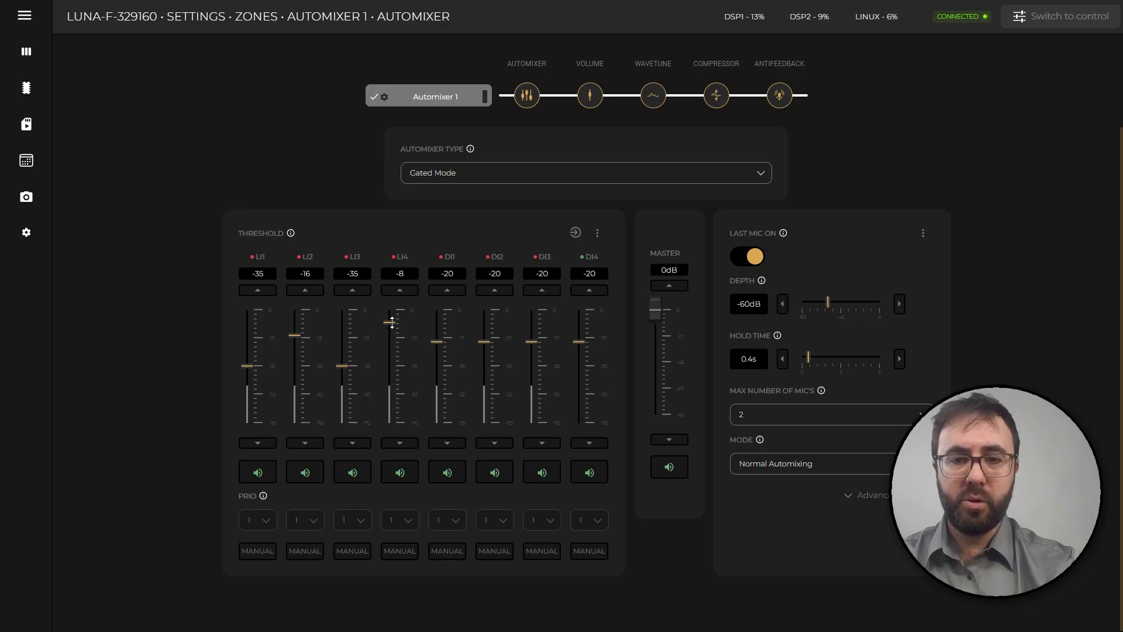
Toggle manual mode for DI1 on and off again, and switch Last Mic On off and back on.
click(449, 551)
click(449, 551)
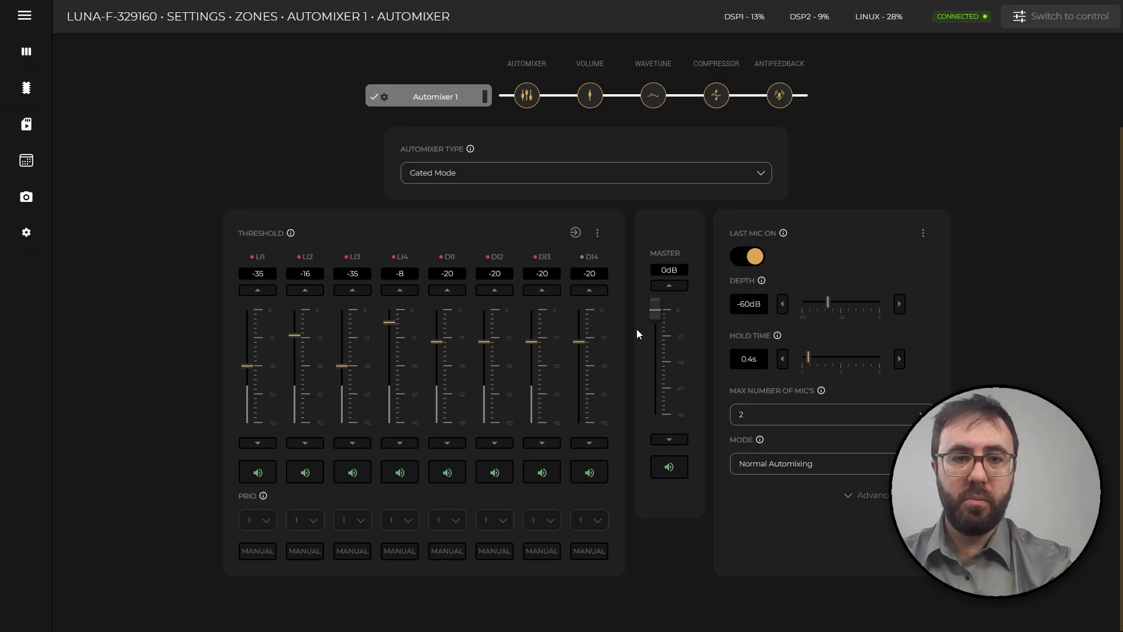
click(745, 257)
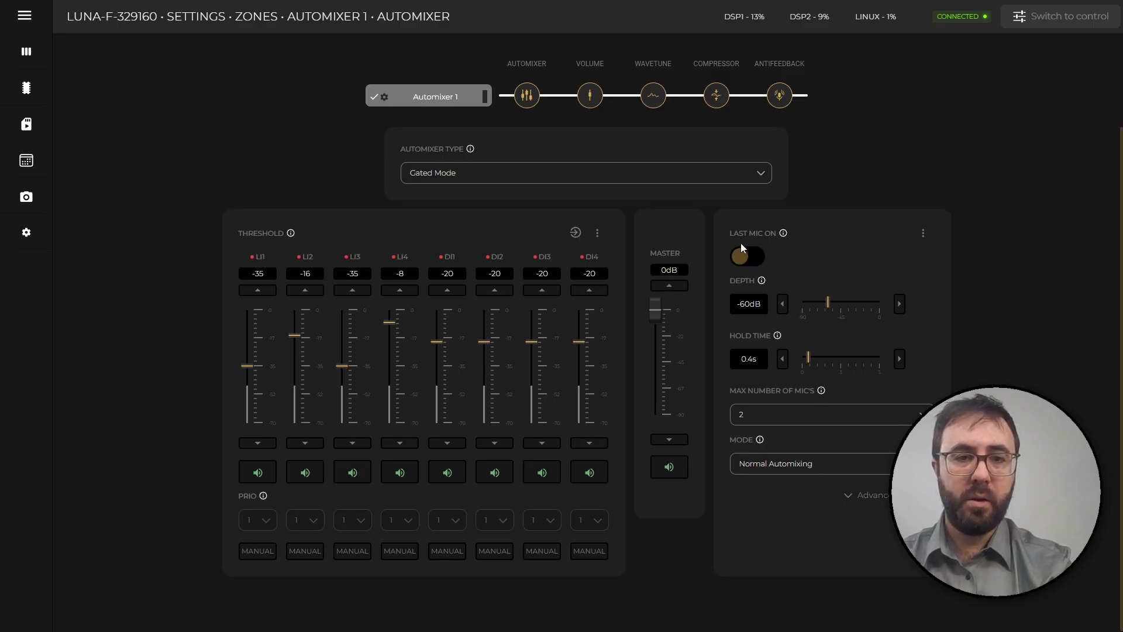
click(754, 257)
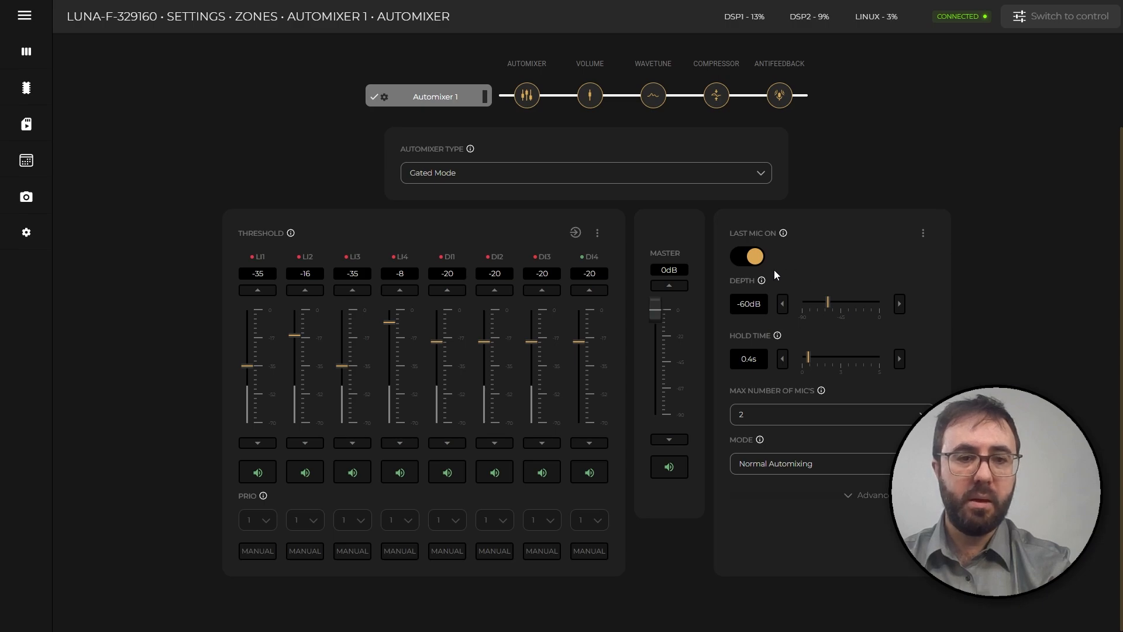
Set the maximum number of mics to 3 and the mode to Automixing With Gated Priorities.
click(819, 417)
click(808, 464)
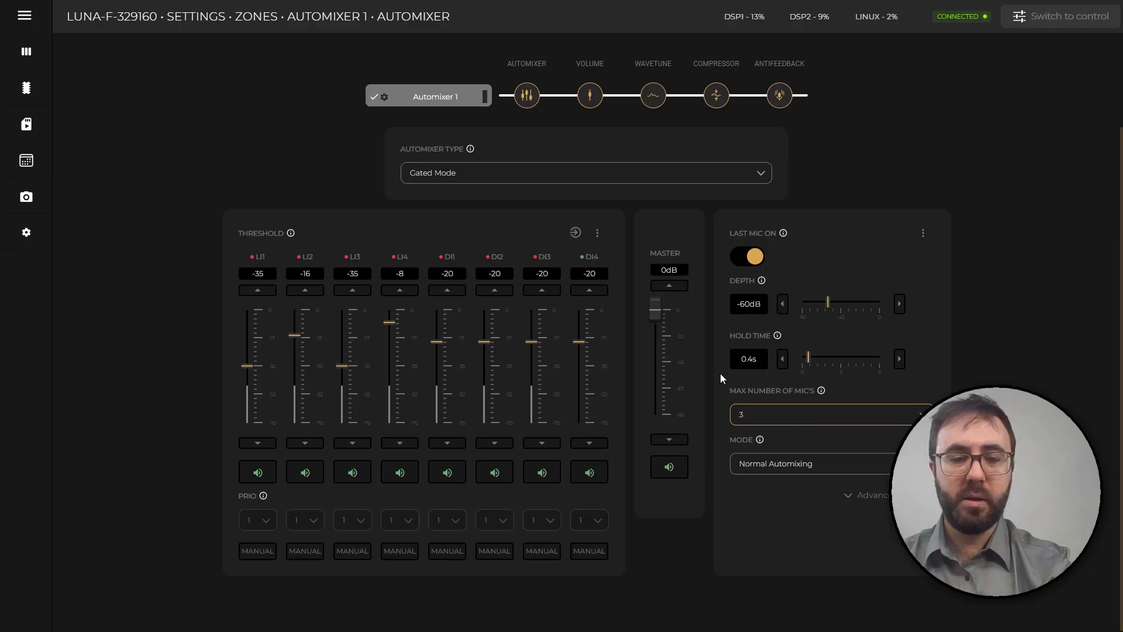
click(755, 471)
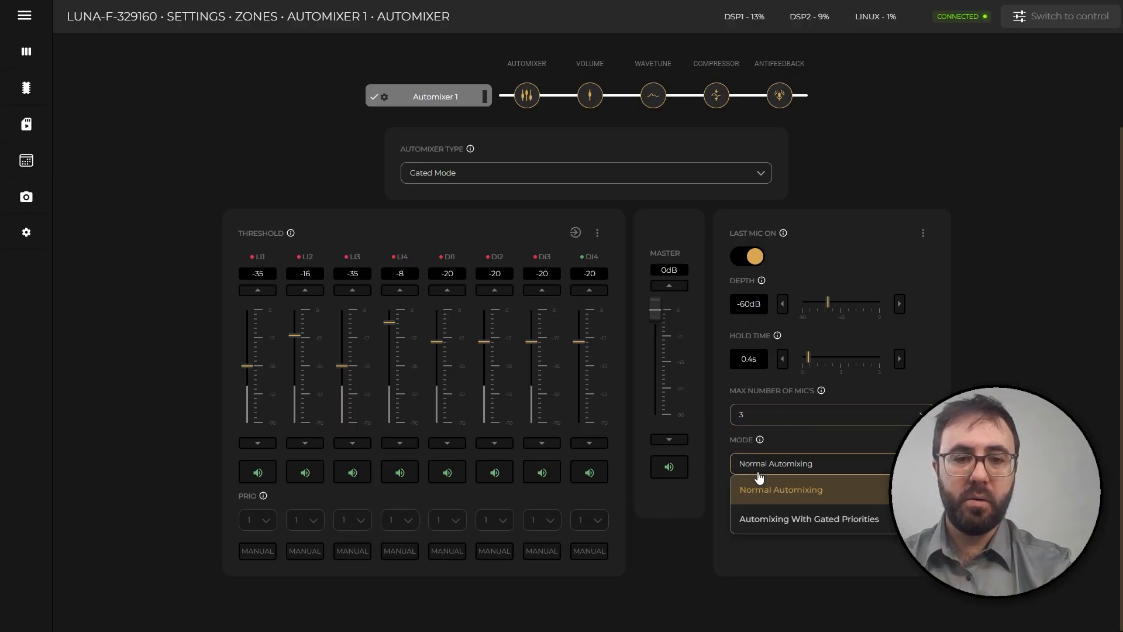
click(764, 521)
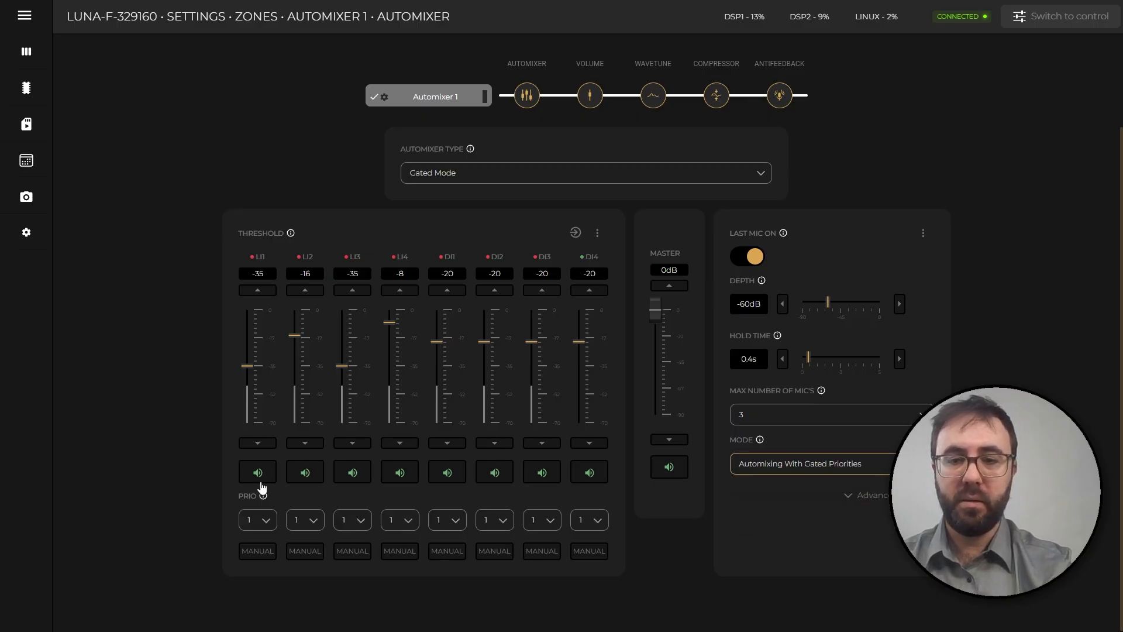
Look through the priority choices for LI1 and keep it at 1, and give LI3 and LI4 priority 2.
click(257, 520)
scroll(257, 495, down, 1)
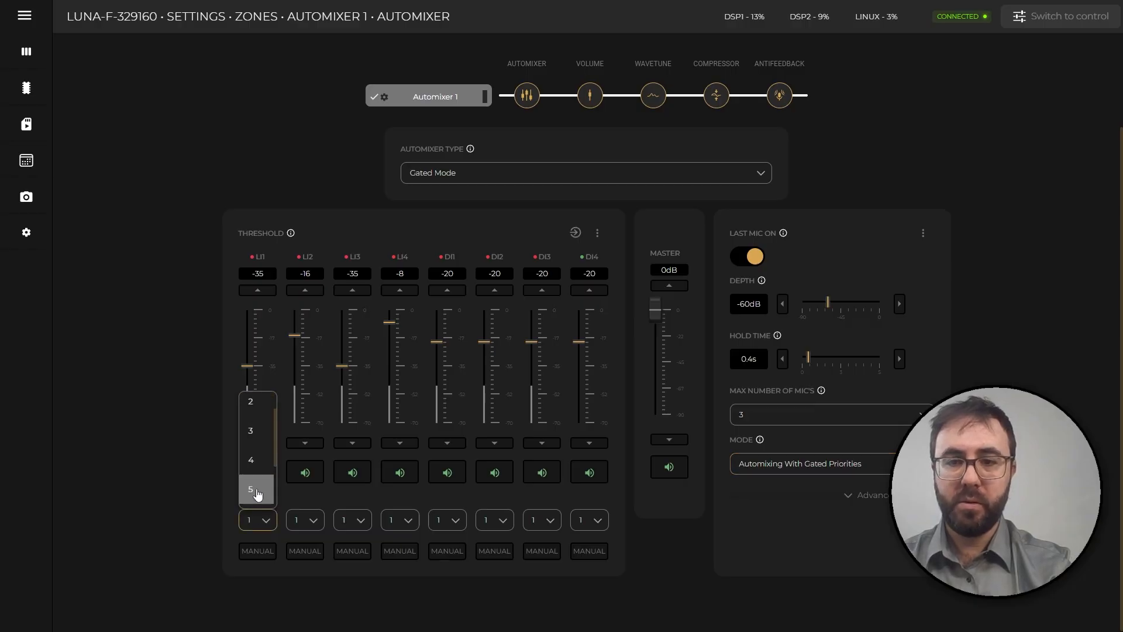
scroll(257, 493, up, 1)
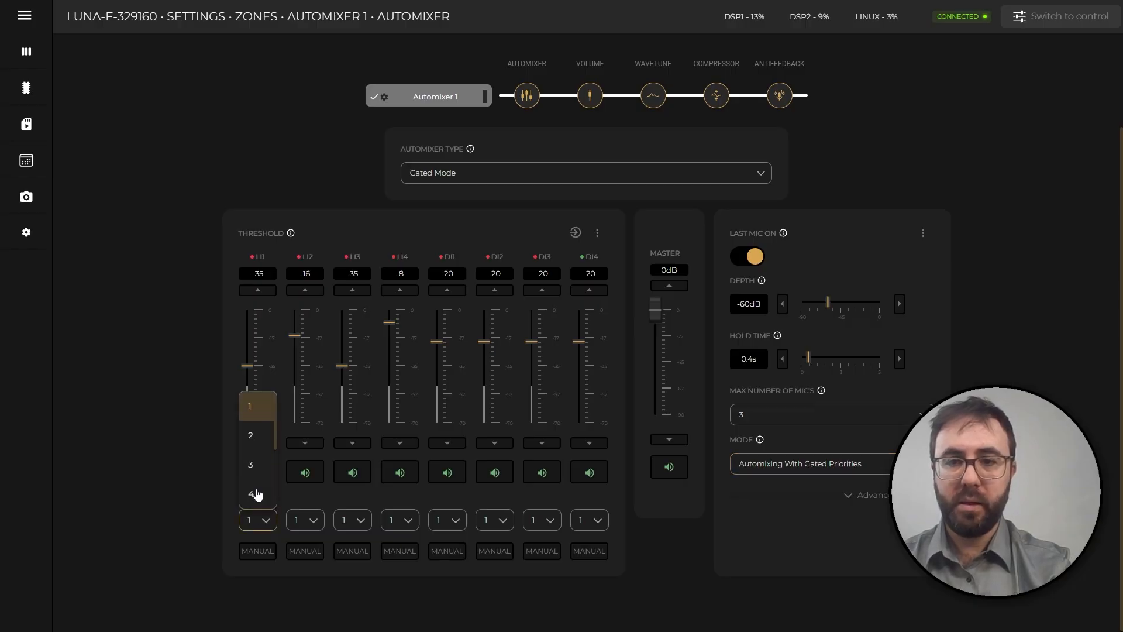
click(260, 414)
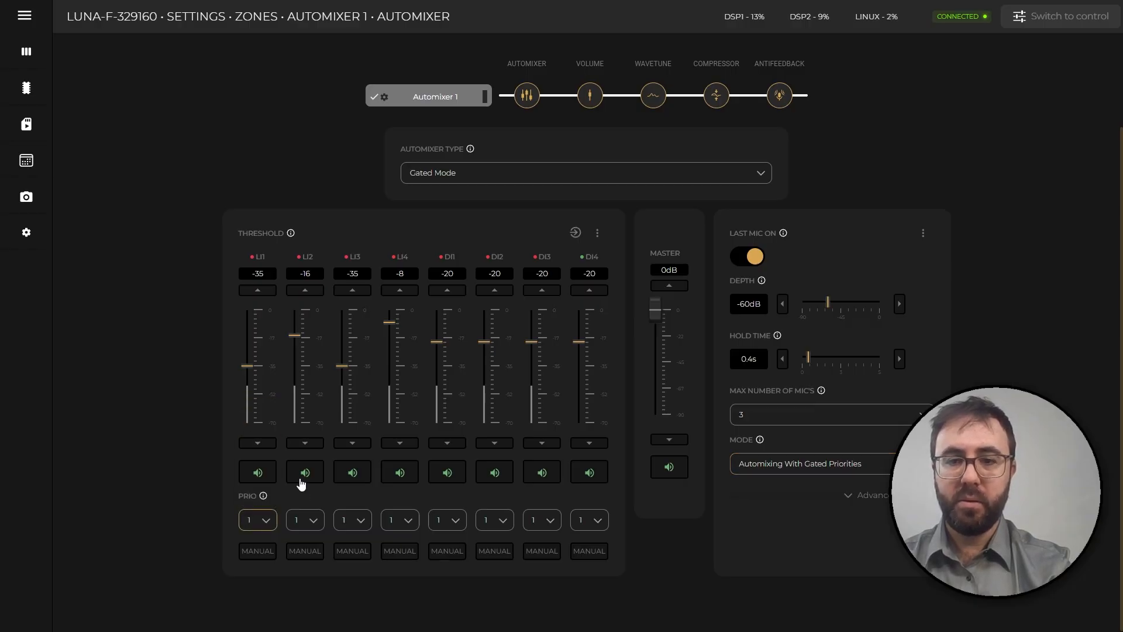
click(341, 528)
click(353, 450)
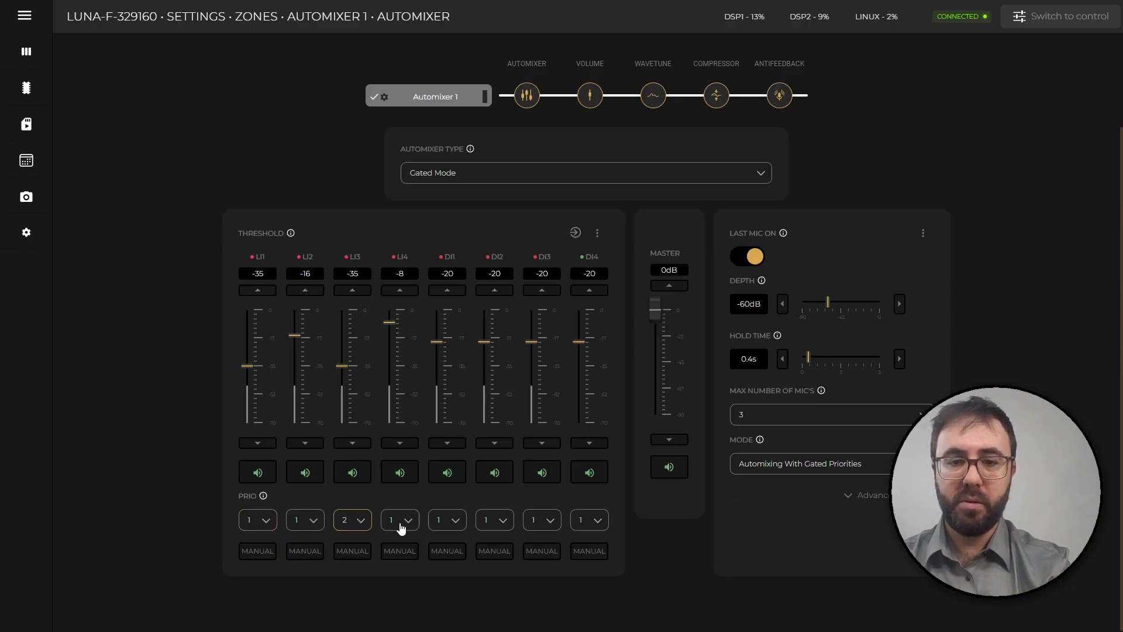
click(401, 526)
click(400, 439)
Give DI1 and DI2 priority 3, and DI3 and DI4 priority 4.
click(447, 525)
click(440, 468)
click(494, 526)
click(489, 467)
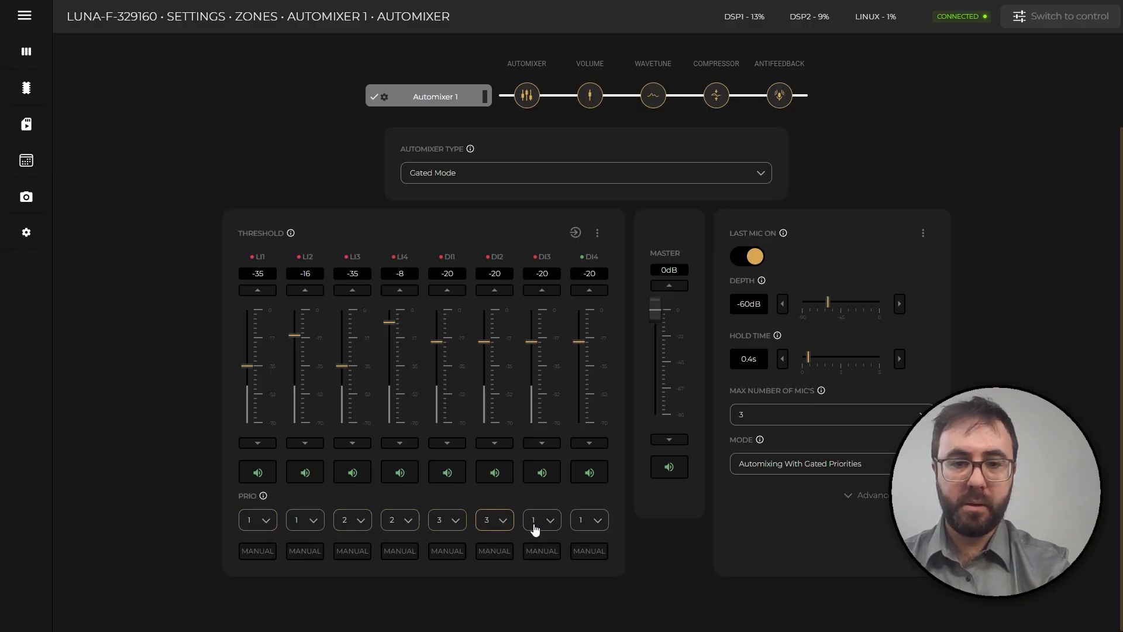
click(535, 528)
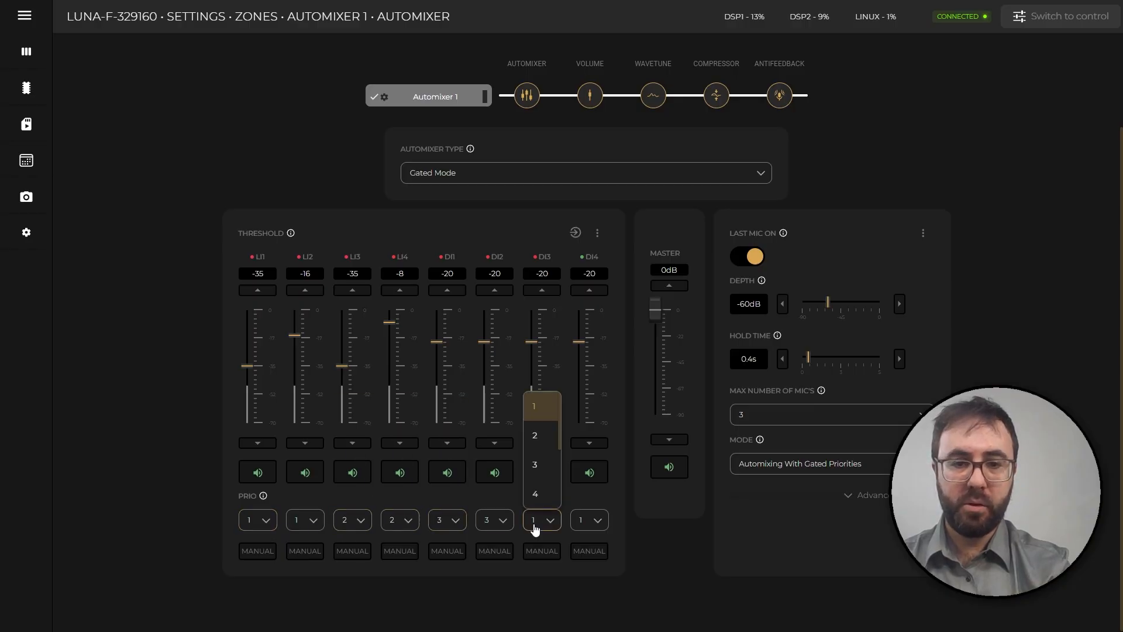
click(534, 493)
click(582, 520)
click(585, 494)
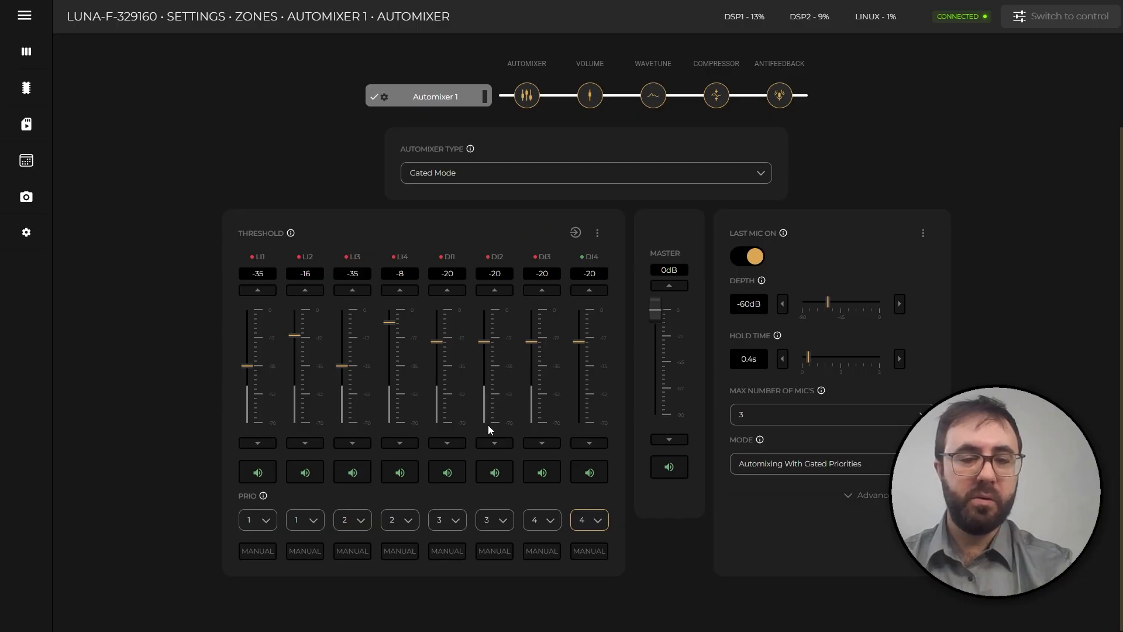
Reset the channel thresholds and priorities, as well as the gate settings starting with Last Mic On, to default.
click(597, 233)
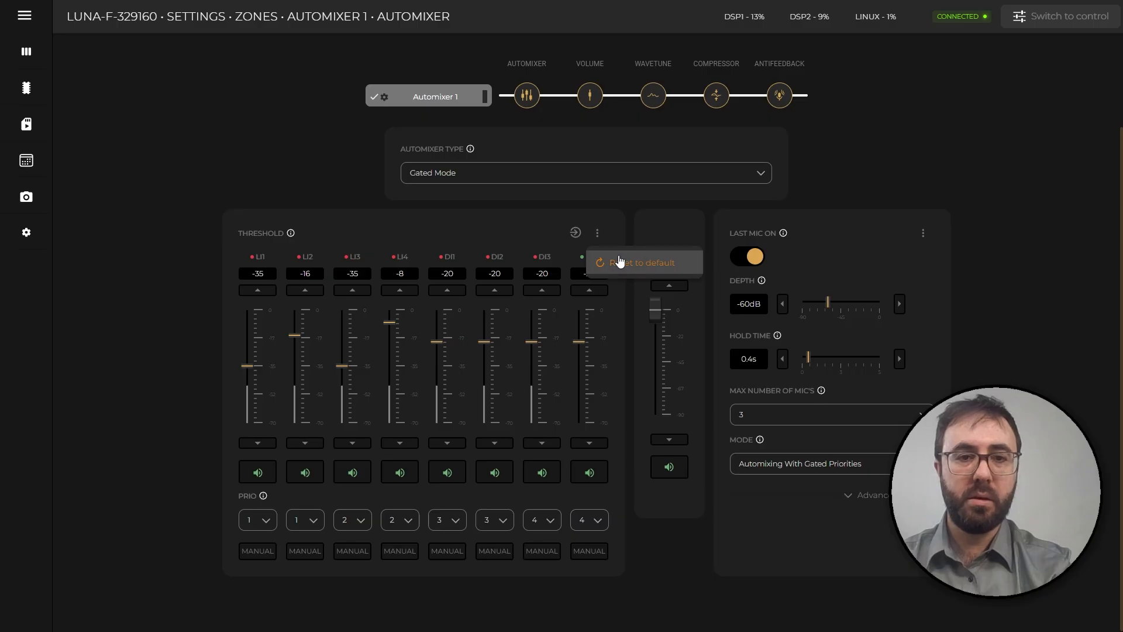
click(619, 261)
click(579, 382)
click(924, 233)
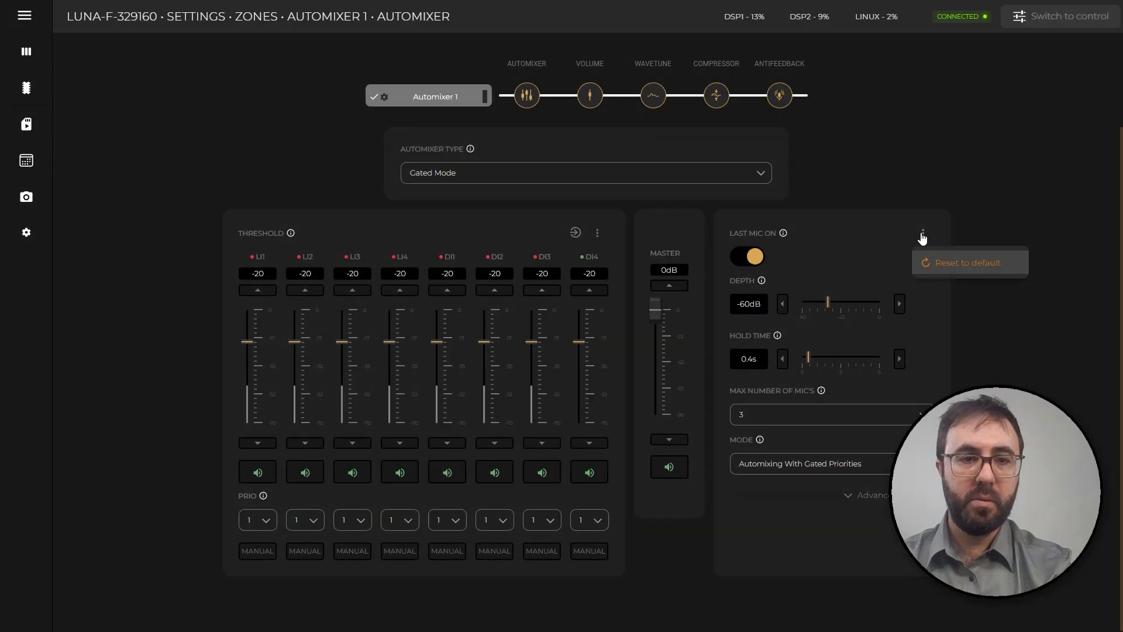
click(938, 263)
Expand the gated mode's advanced settings to view RMS smoothing and mixer smoothing.
mouse_move(761, 440)
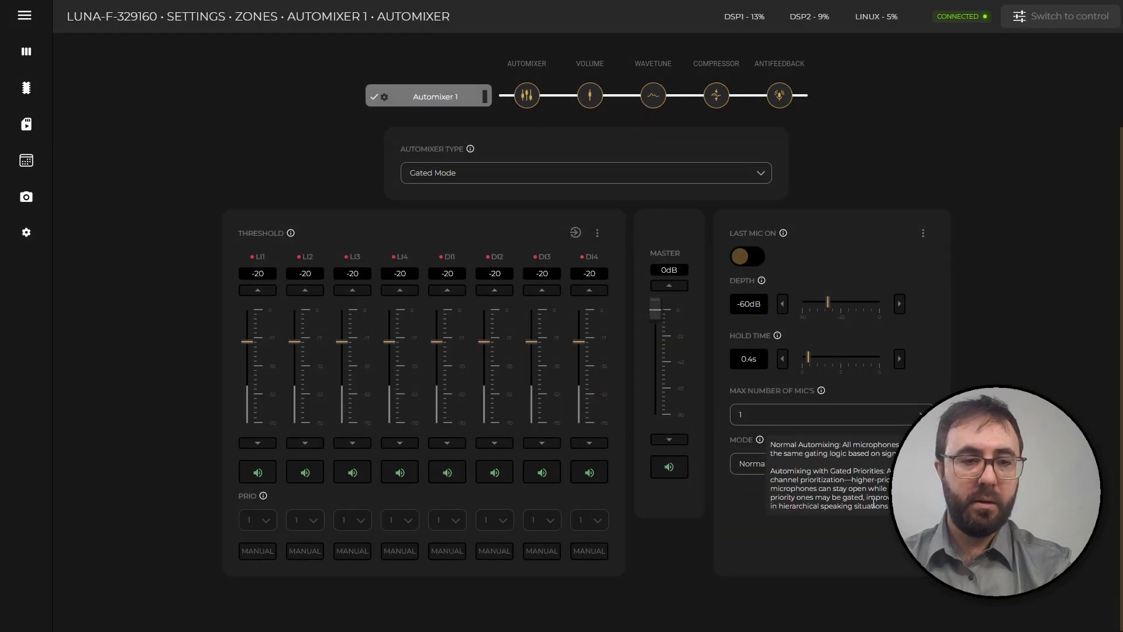
click(873, 495)
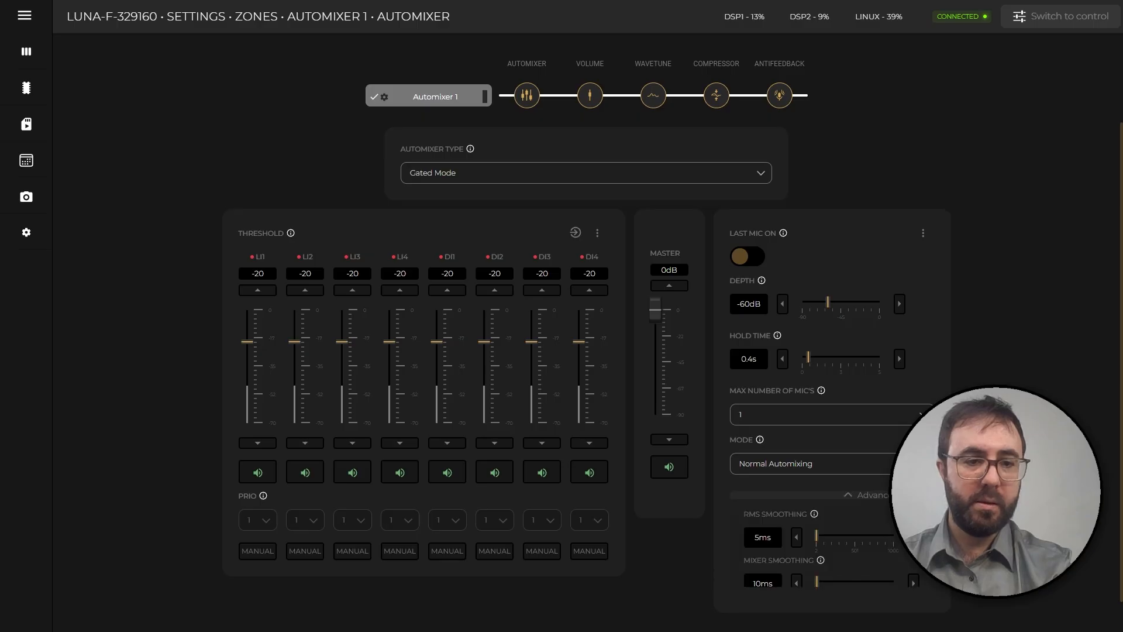
scroll(837, 498, down, 2)
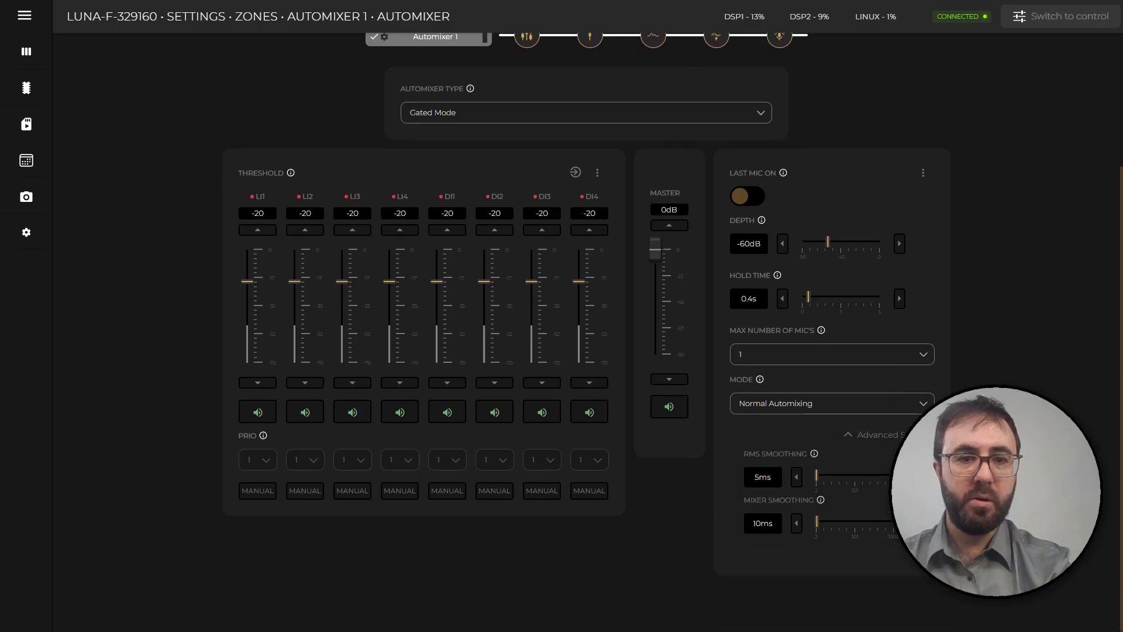